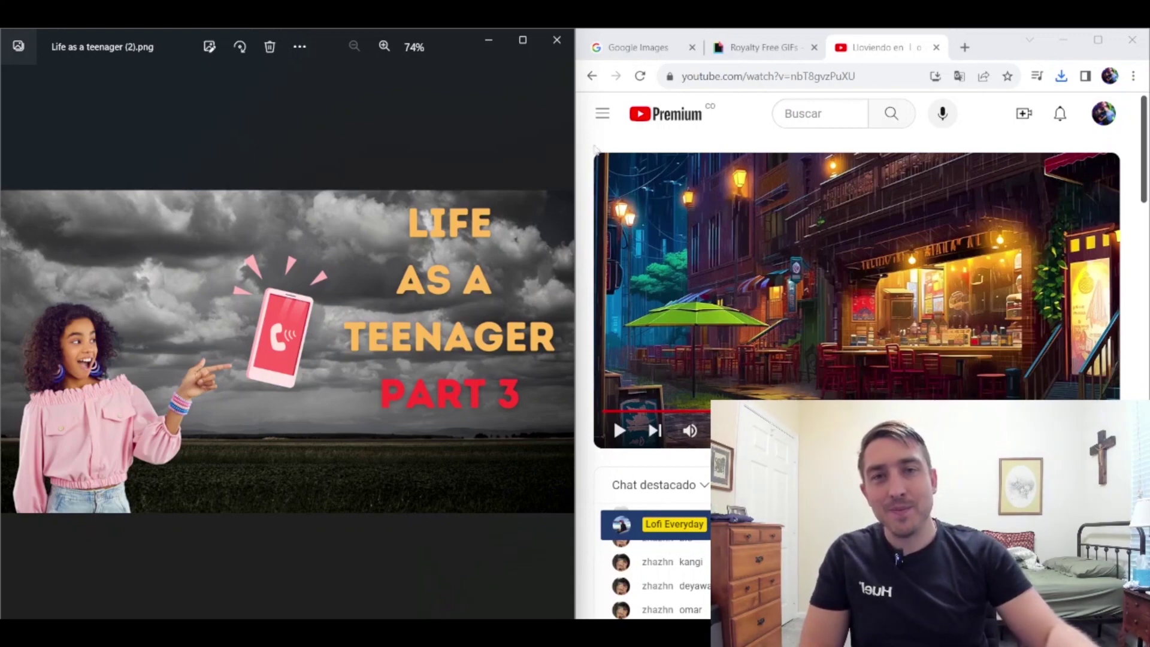
Minimize the Windows Photos viewer showing the teenager cover image.
left_click(489, 41)
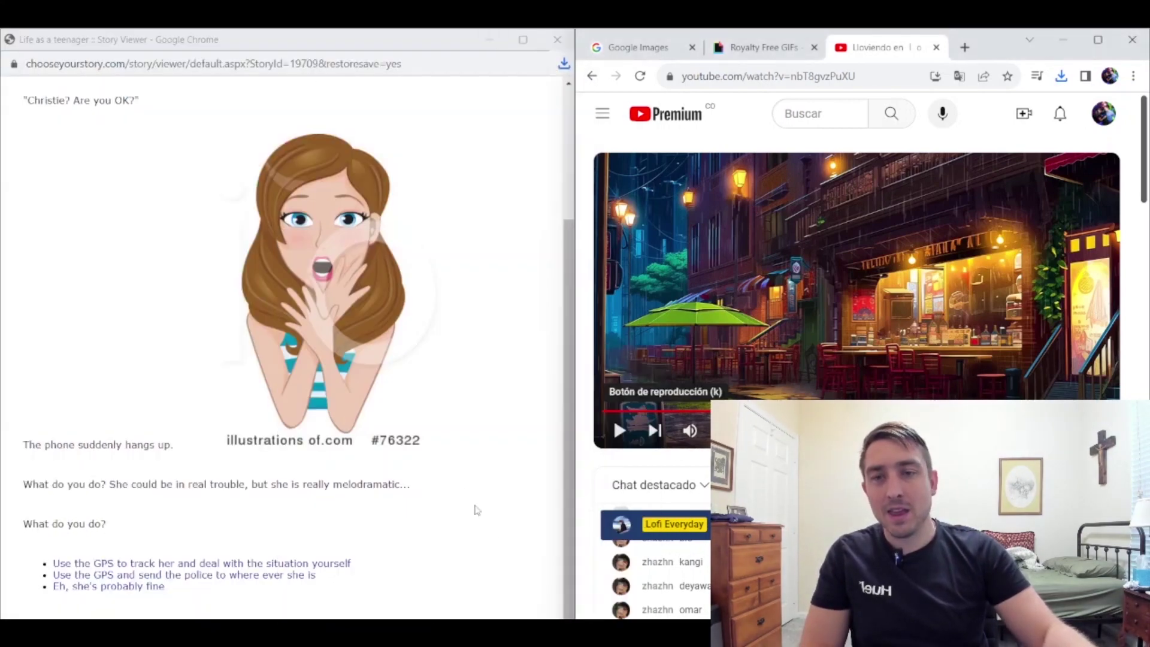
Bring Google Images forward and choose 'Eh, she's probably fine' in the story.
left_click(654, 48)
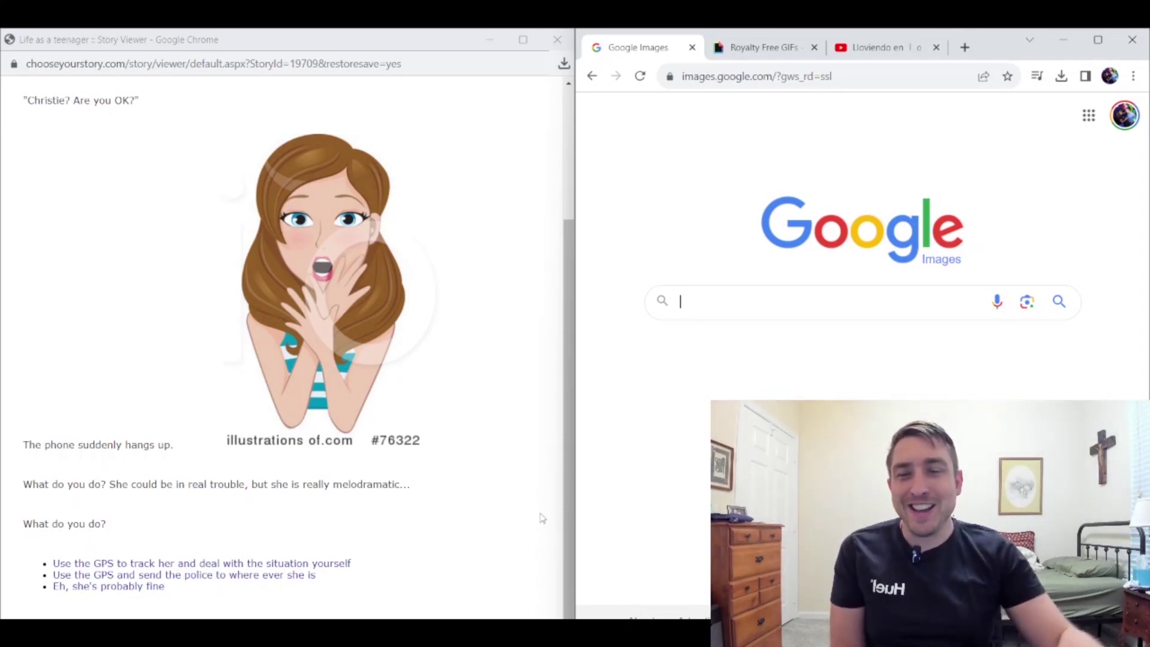
left_click(115, 586)
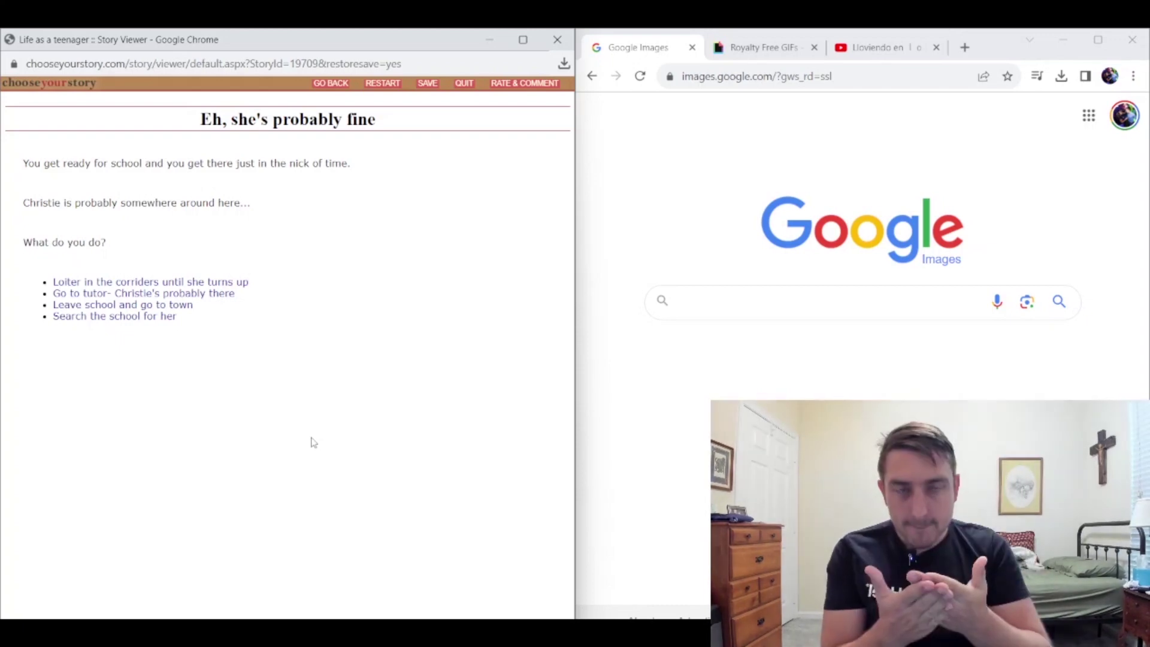
Open a new blank browser tab beside the story's school scene.
left_click(965, 48)
type("8")
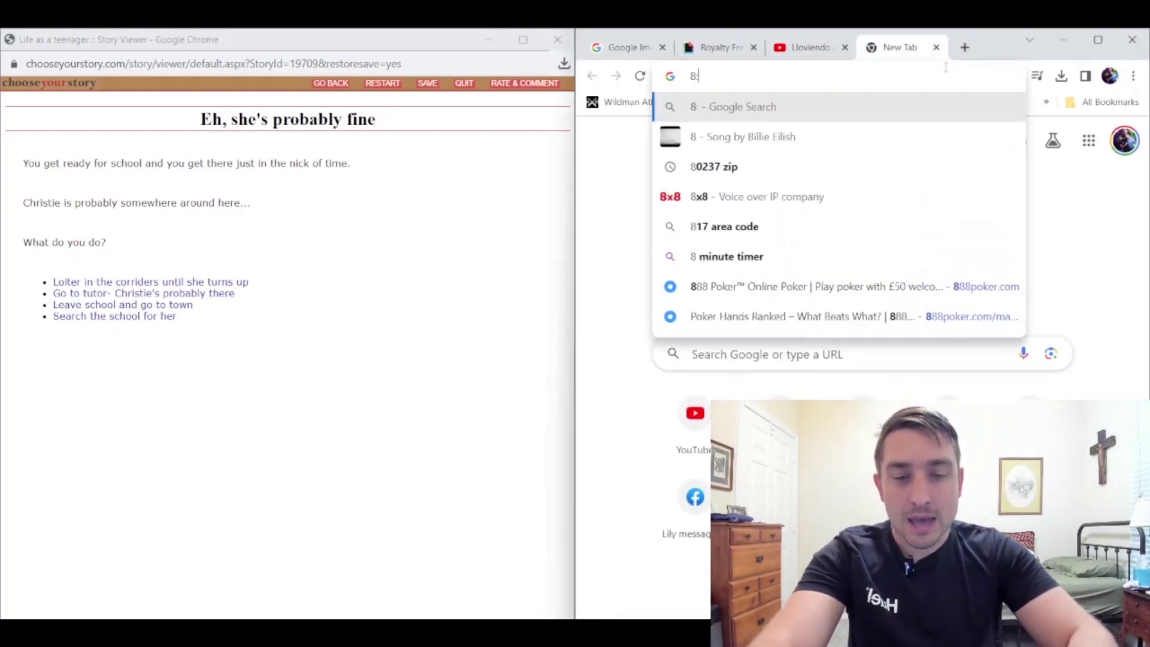
type(":00")
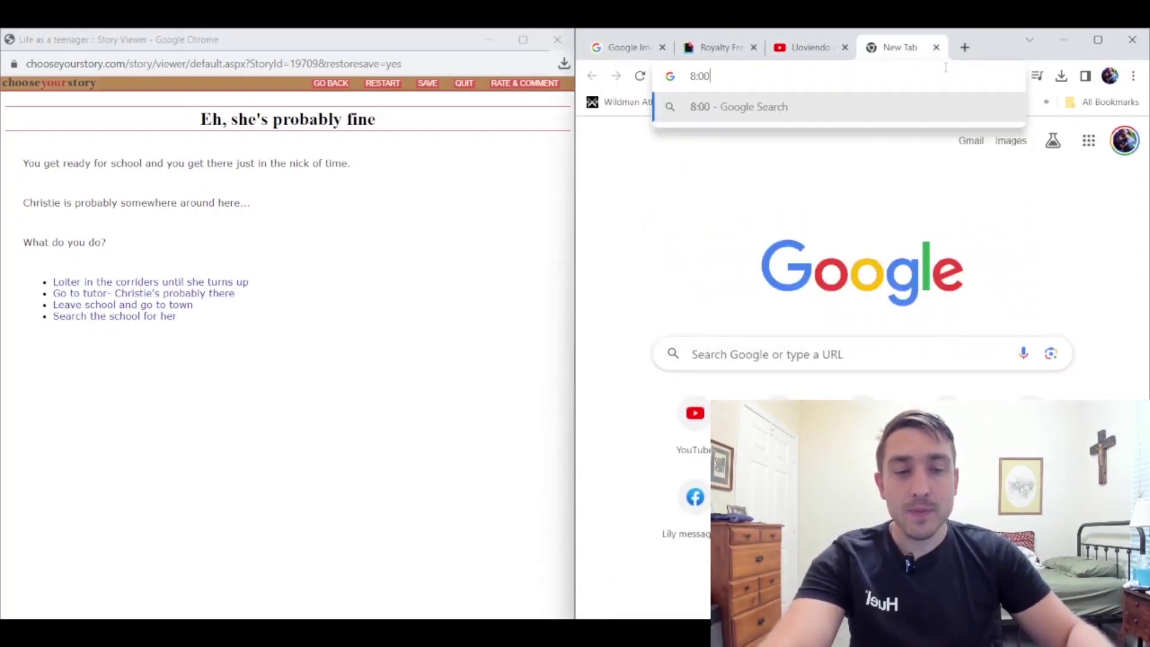
Erase the typed '8:00' time from the address bar and close the blank tab.
key("BackSpace")
key("BackSpace")
key("BackSpace")
key("BackSpace")
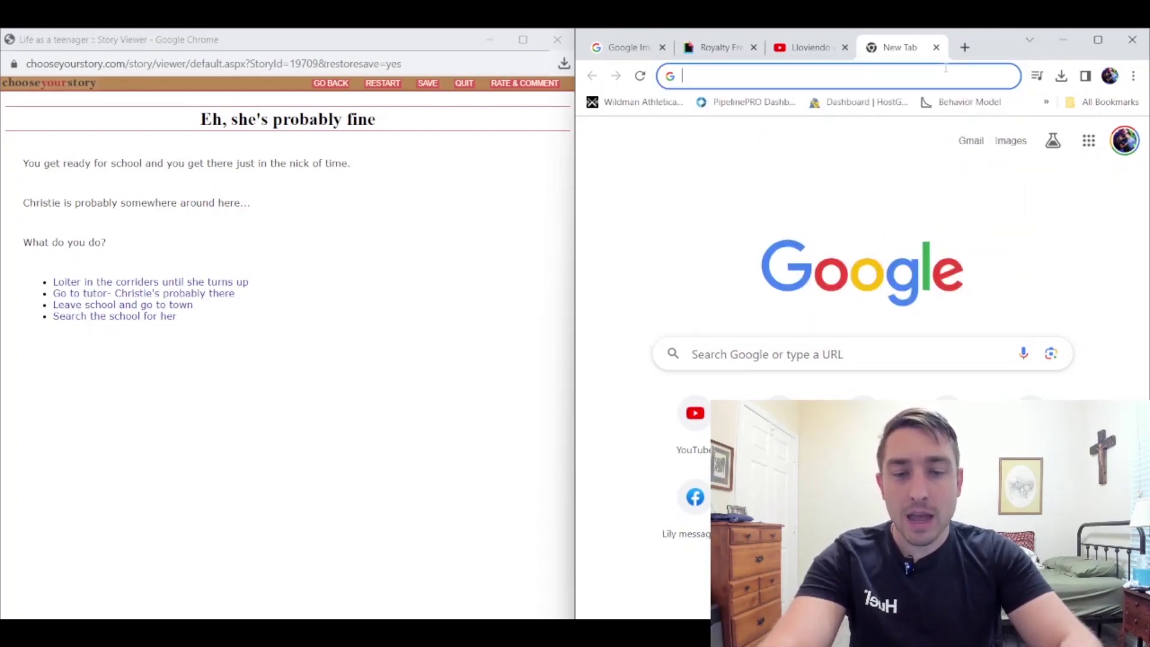
type("7:59")
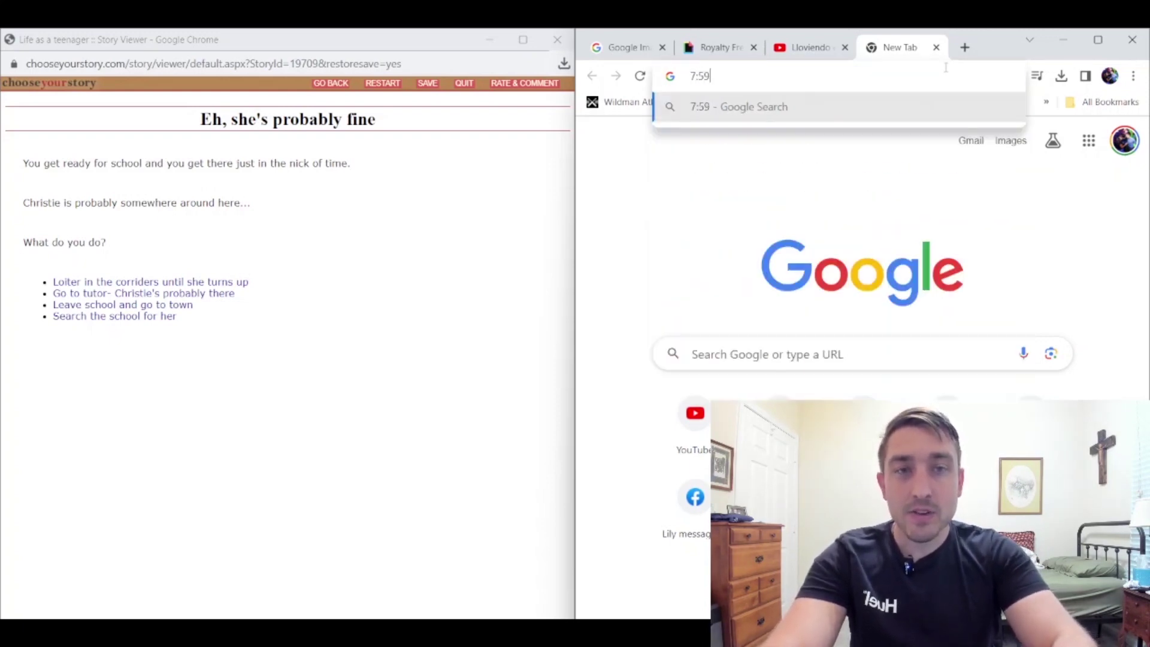
key("BackSpace")
key("BackSpace")
key("BackSpace")
type("8:00")
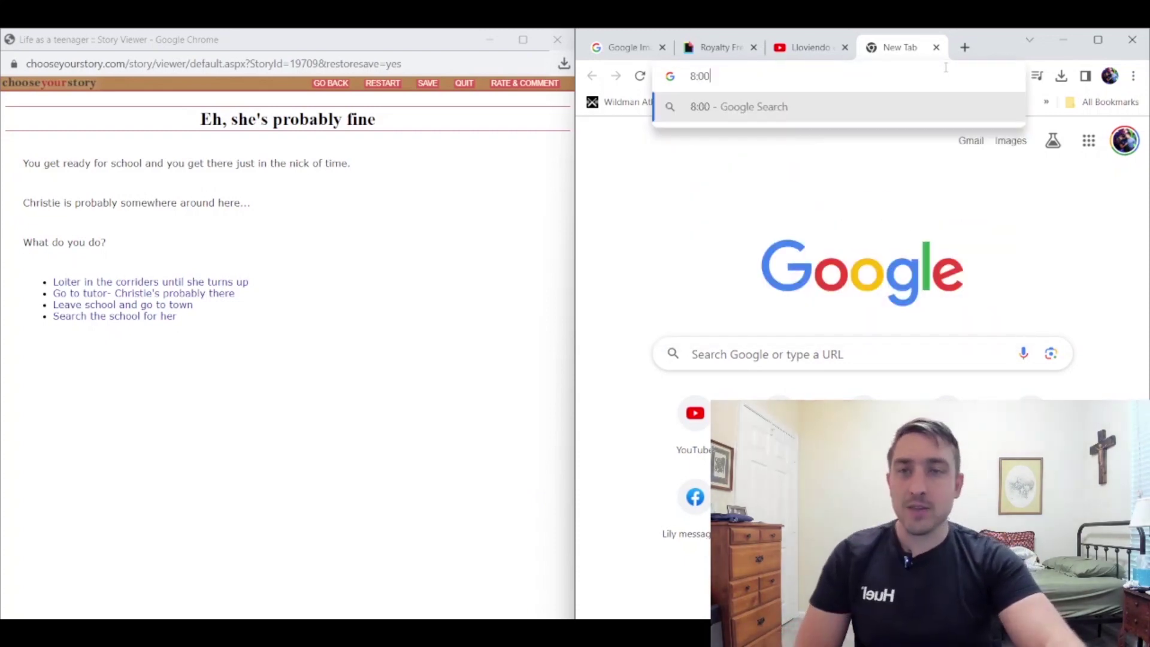
key("BackSpace")
key("BackSpace")
key("BackSpace")
key("Escape")
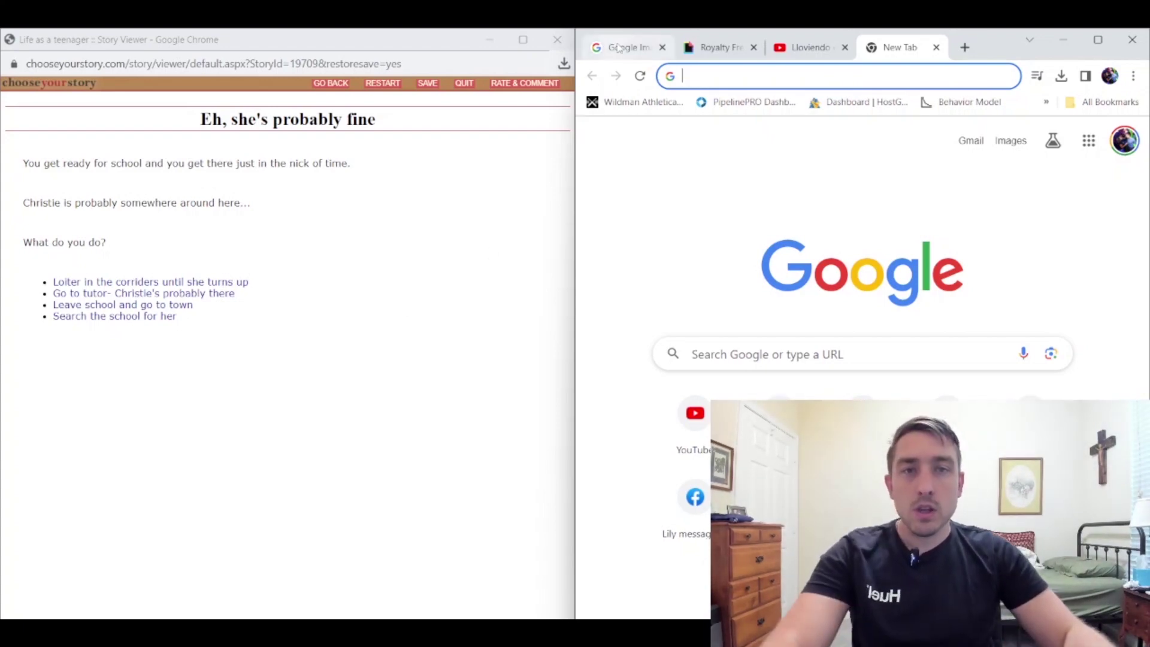
left_click(936, 47)
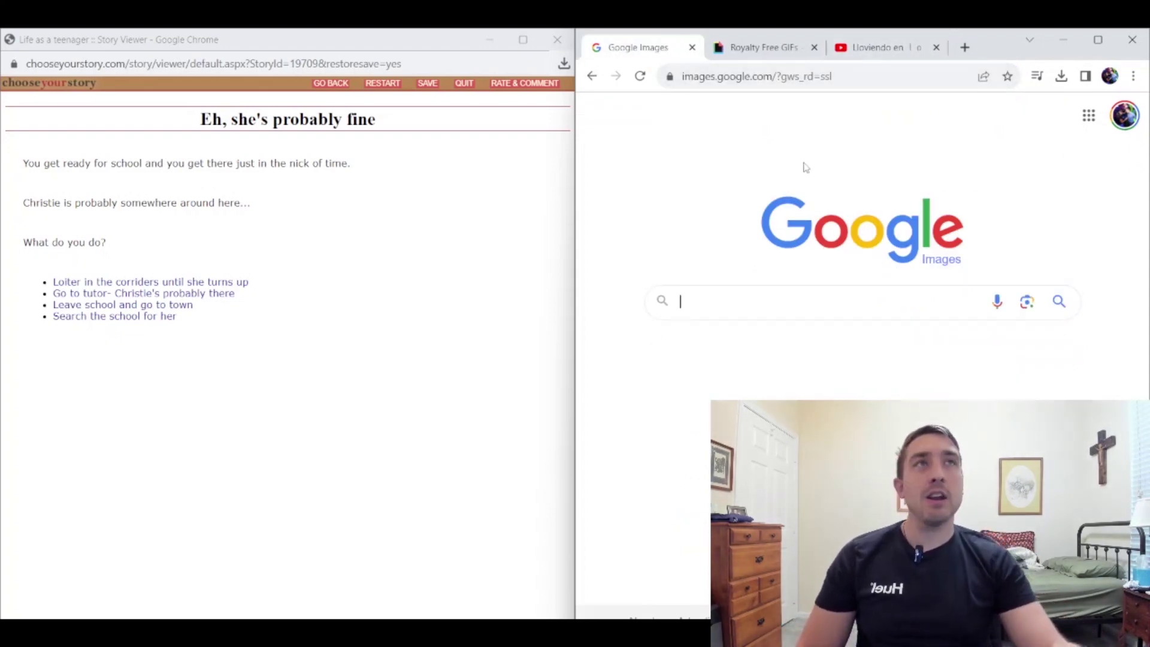
type("co")
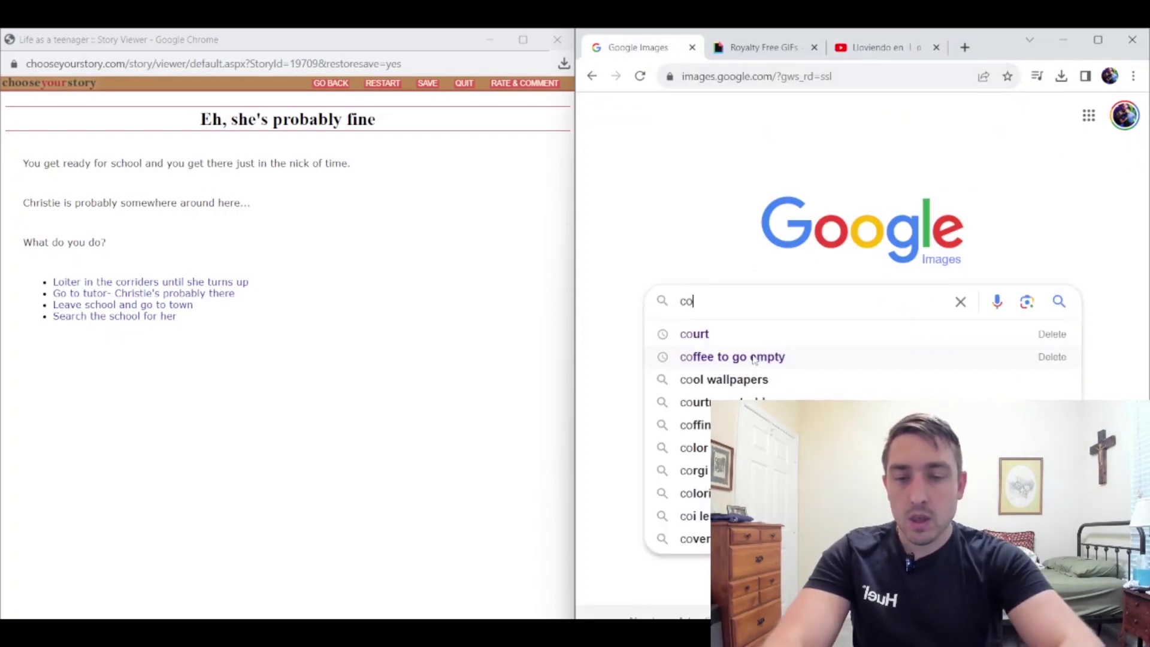
type("rrider")
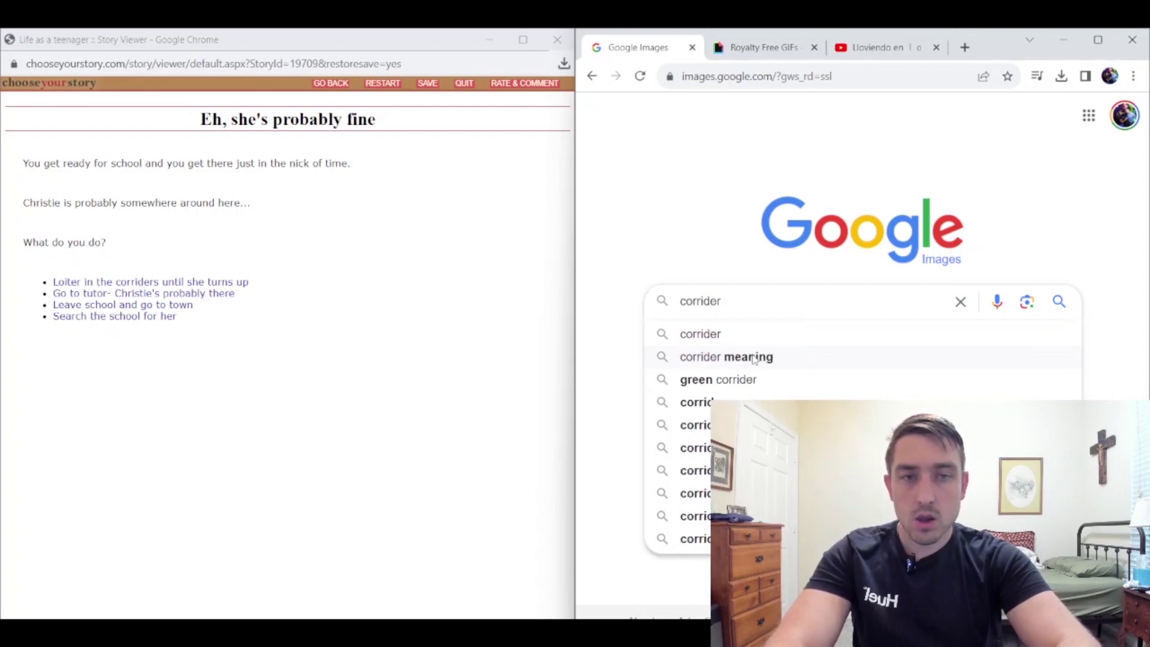
Fix the misspelled search word and search Google Images for 'corridor'.
key("BackSpace")
key("BackSpace")
type("or")
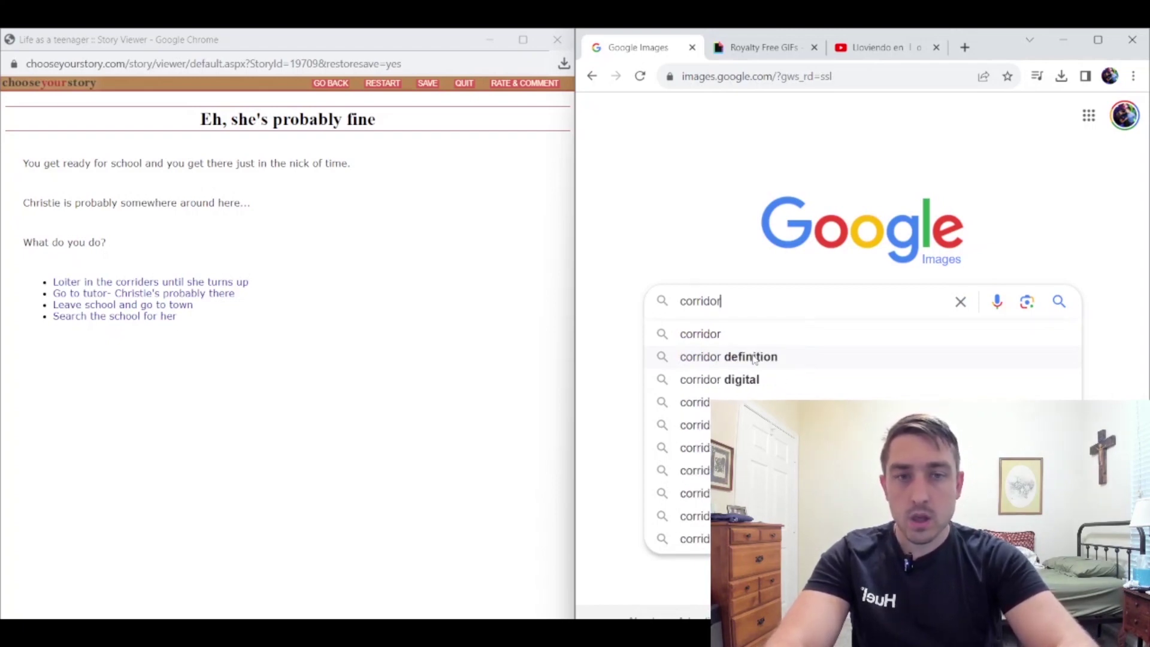
key("Return")
scroll(870, 267, "down", 1)
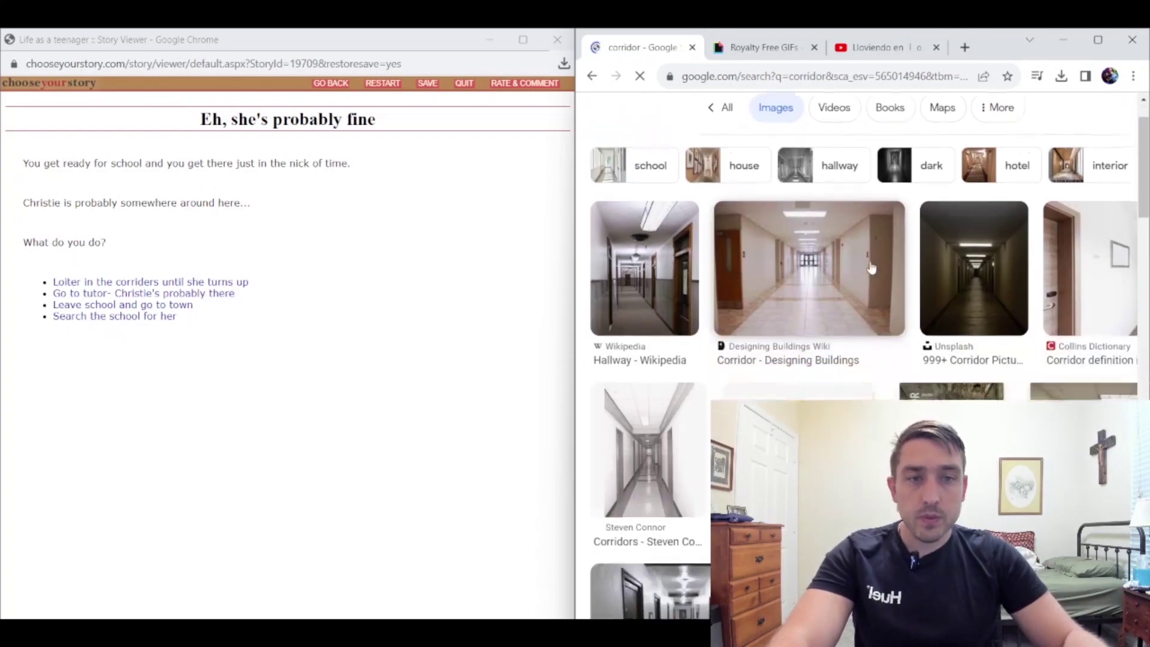
scroll(870, 266, "down", 2)
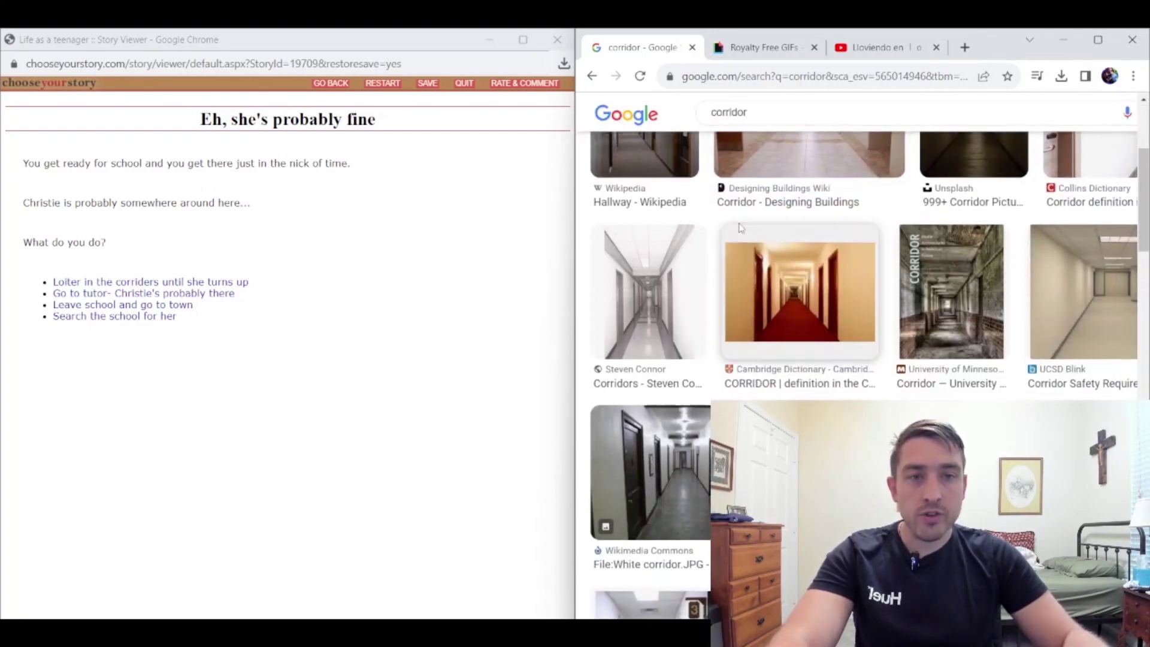
scroll(738, 227, "down", 2)
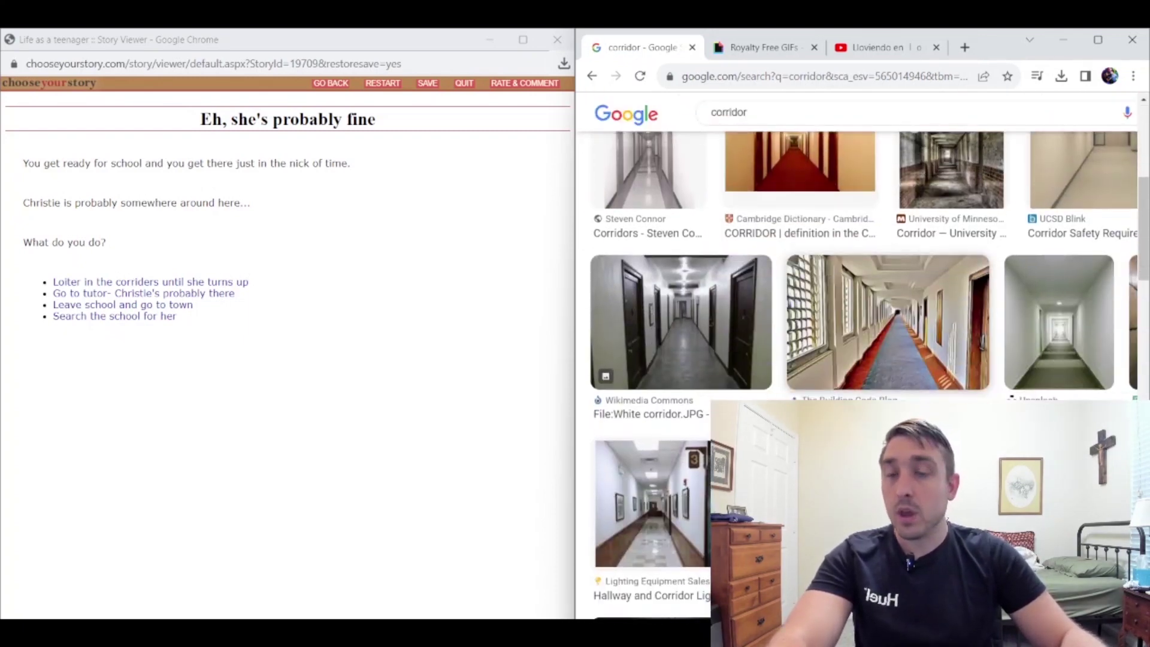